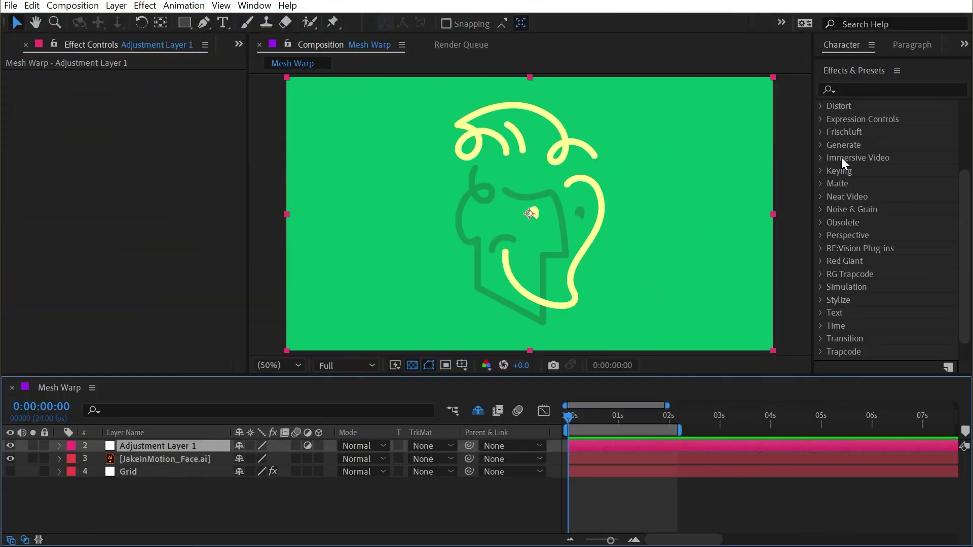
# Step: Apply Mesh Warp from the Distort category to Adjustment Layer 1
pyautogui.click(820, 105)
pyautogui.scroll(-3, 893, 246)
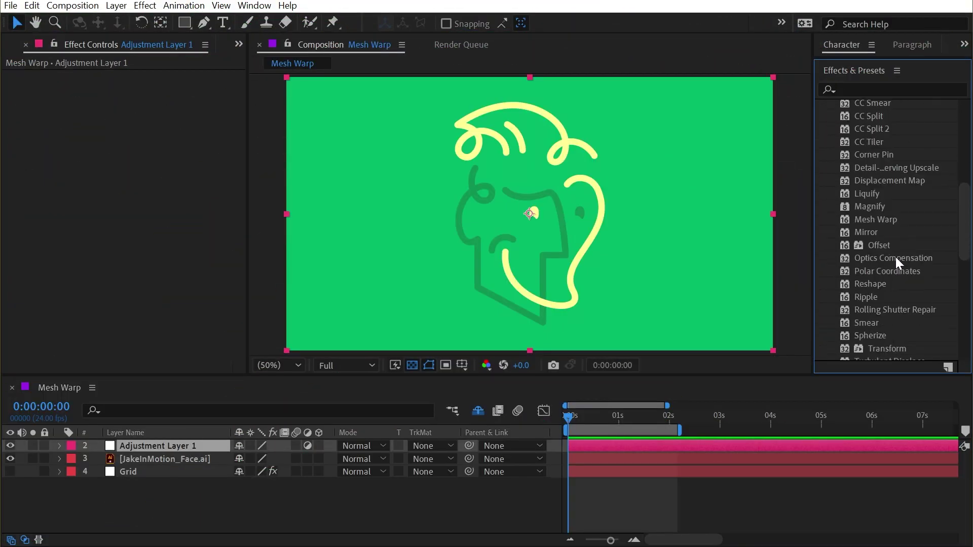
pyautogui.scroll(-2, 895, 257)
pyautogui.moveTo(867, 185); pyautogui.dragTo(190, 447)
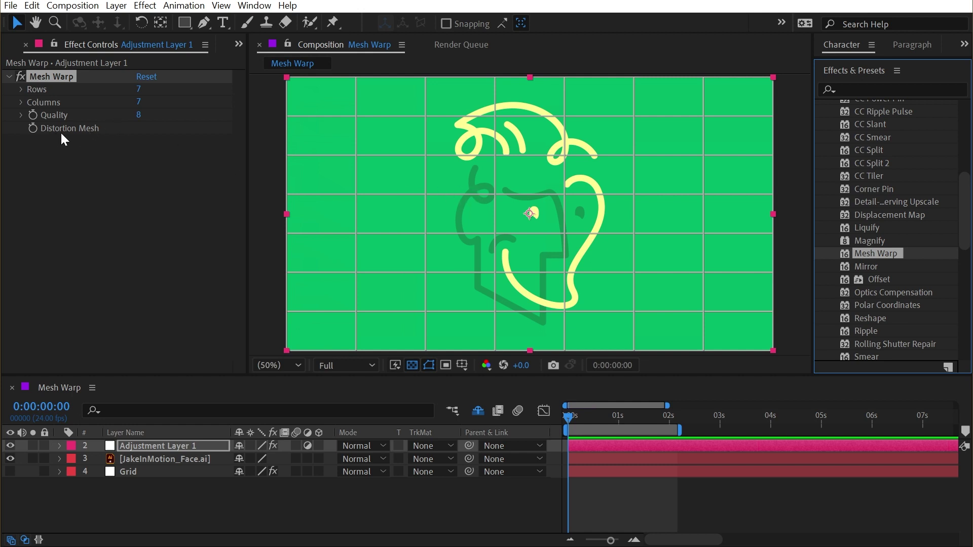
# Step: Set the Mesh Warp Rows to 3 and Columns to 3
pyautogui.click(139, 89)
pyautogui.write('6')
pyautogui.press('Return')
pyautogui.write('3')
pyautogui.press('Return')
pyautogui.press('Tab')
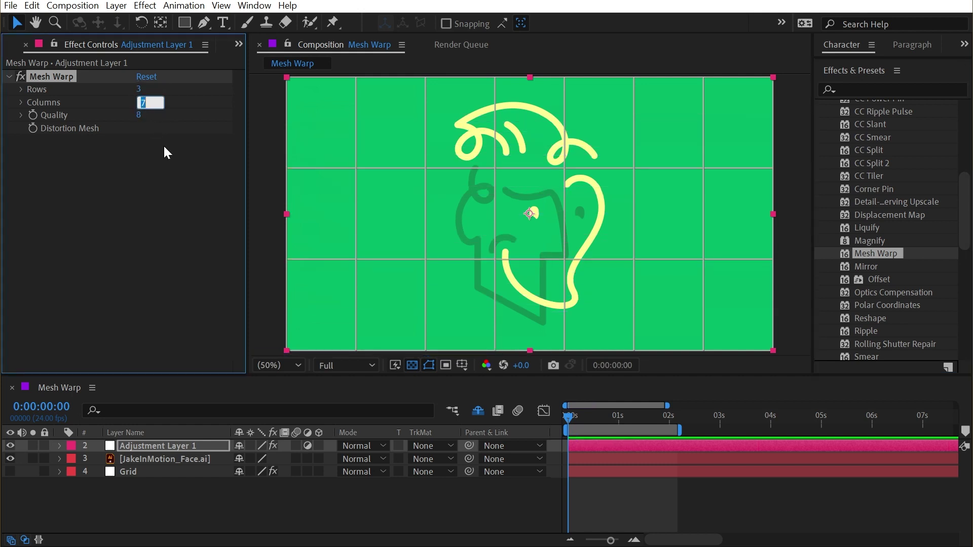
pyautogui.write('4')
pyautogui.press('Return')
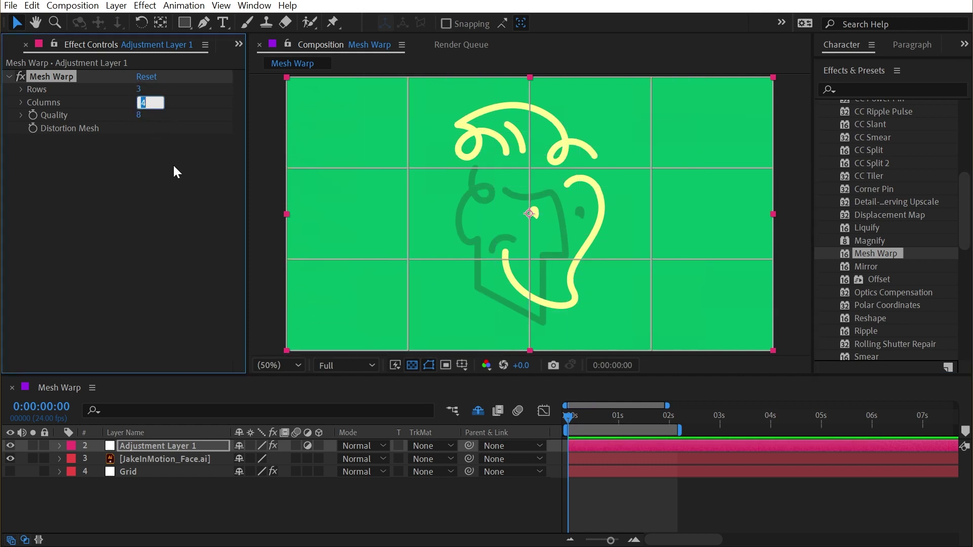
pyautogui.write('3')
pyautogui.press('Return')
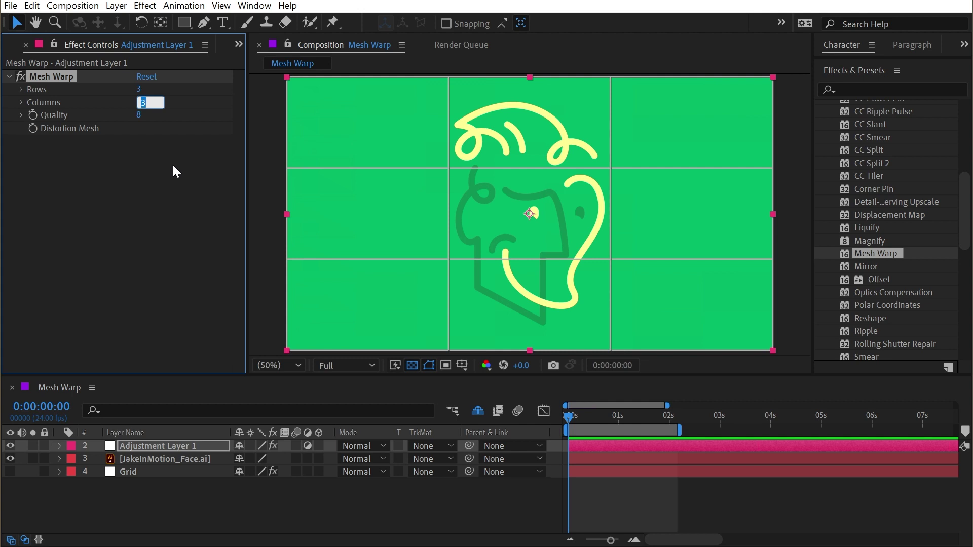
pyautogui.click(62, 80)
pyautogui.click(448, 166)
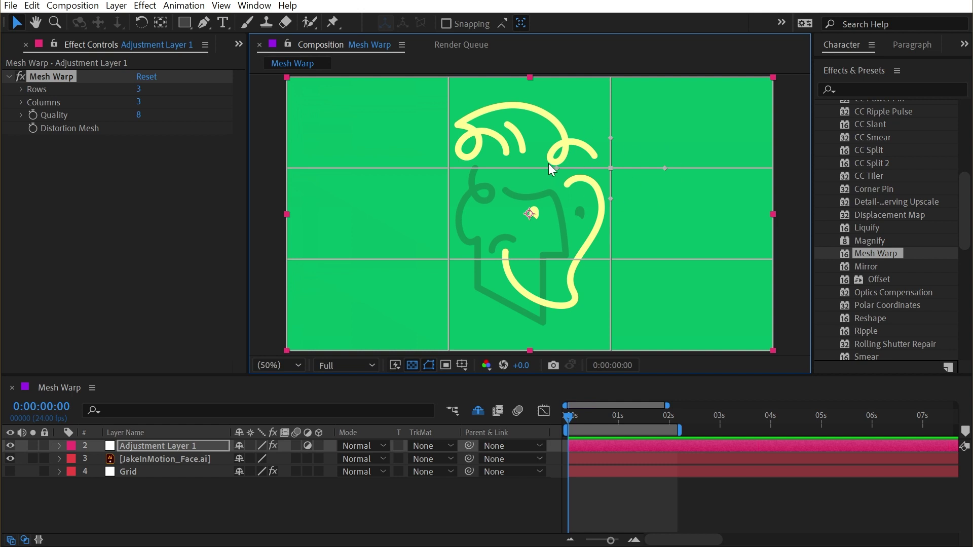
# Step: Warp the face by dragging upper-right, lower-left and upper-left mesh vertices; show the Grid layer
pyautogui.moveTo(557, 169)
pyautogui.mouseDown()
pyautogui.moveTo(560, 191)
pyautogui.moveTo(623, 199)
pyautogui.moveTo(645, 152)
pyautogui.mouseUp()
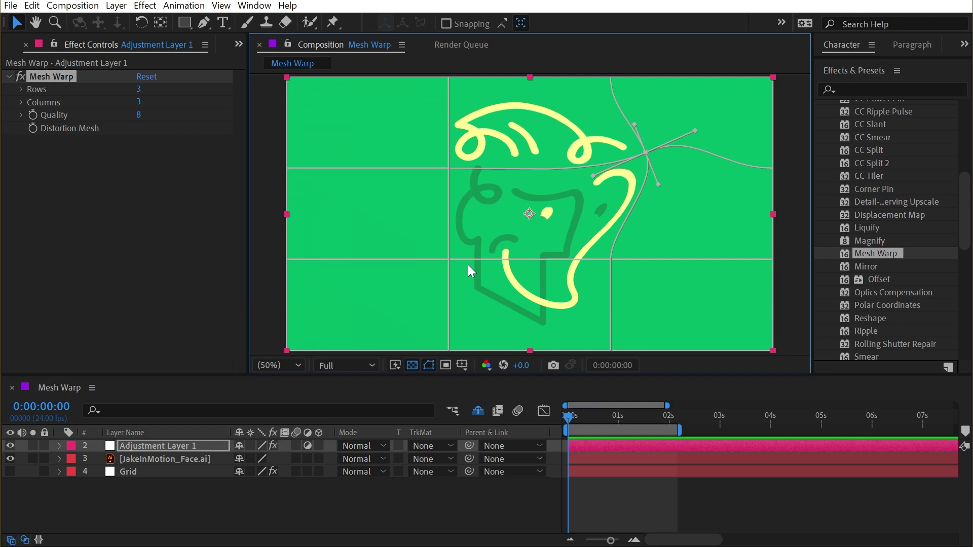
pyautogui.click(449, 259)
pyautogui.moveTo(454, 258); pyautogui.dragTo(469, 248)
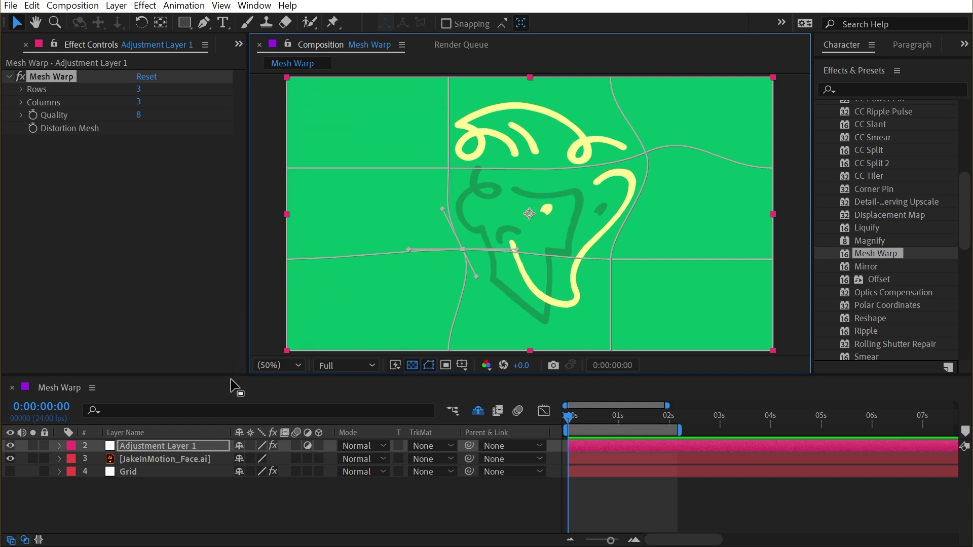
pyautogui.click(10, 472)
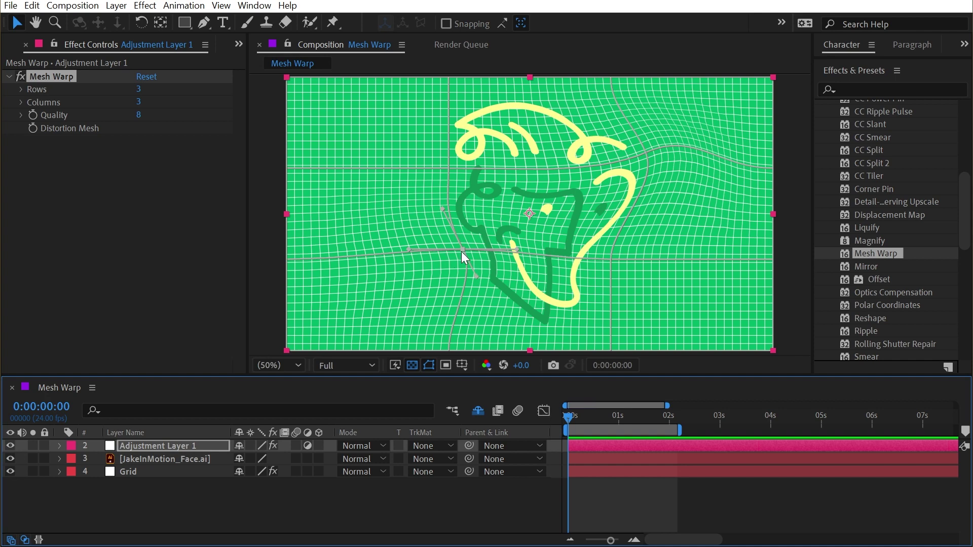
pyautogui.moveTo(462, 251); pyautogui.dragTo(387, 270)
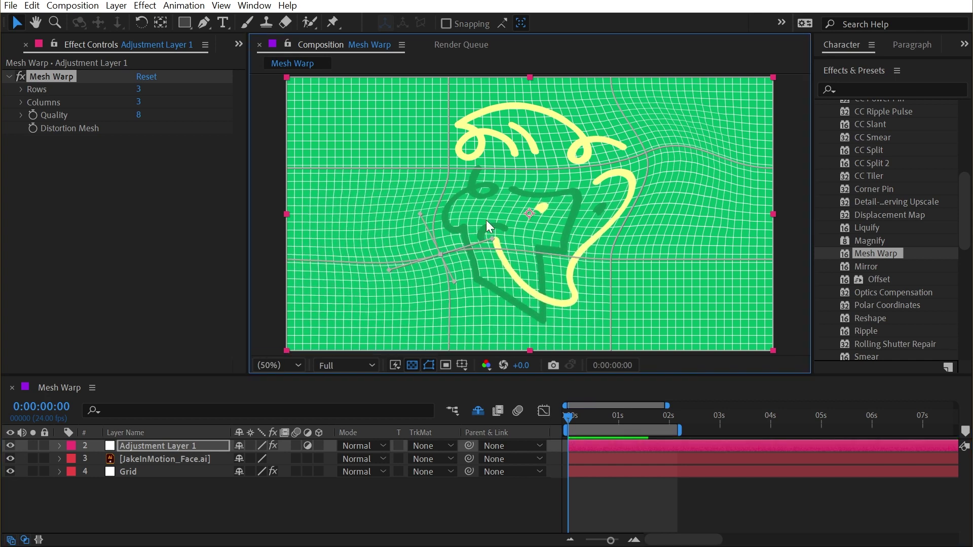
pyautogui.click(450, 166)
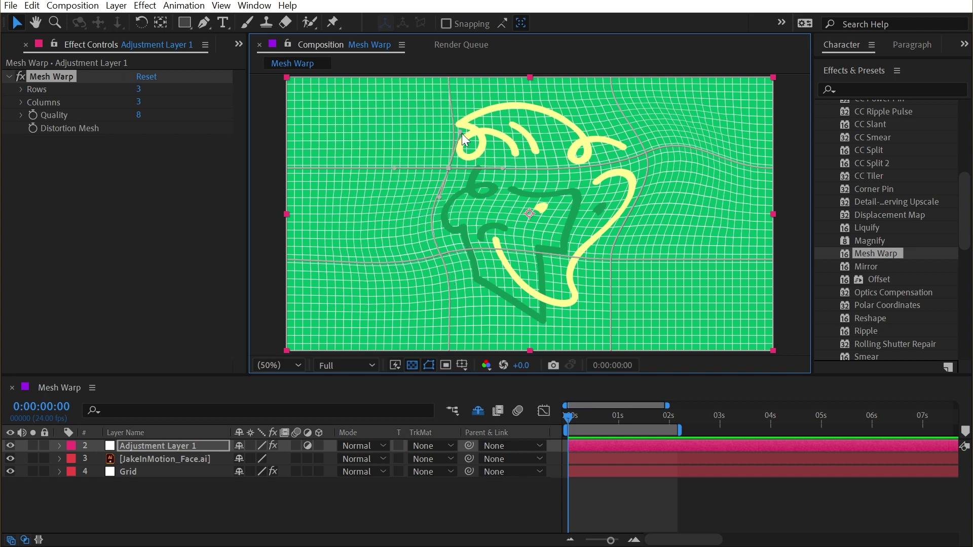
pyautogui.moveTo(451, 142)
pyautogui.mouseDown()
pyautogui.moveTo(456, 128)
pyautogui.moveTo(428, 151)
pyautogui.mouseUp()
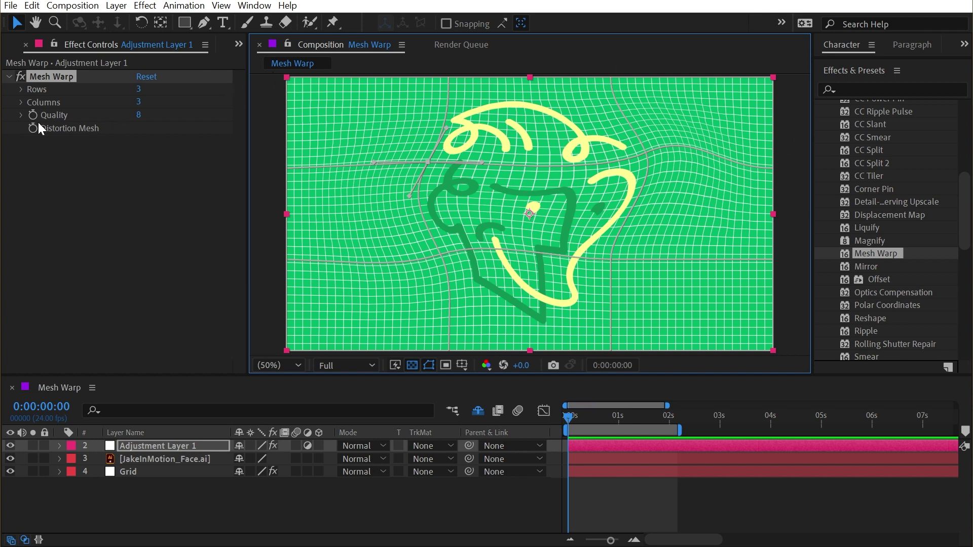
# Step: Keyframe the Distortion Mesh at 1 s and reset it to straight at 0 s
pyautogui.click(619, 417)
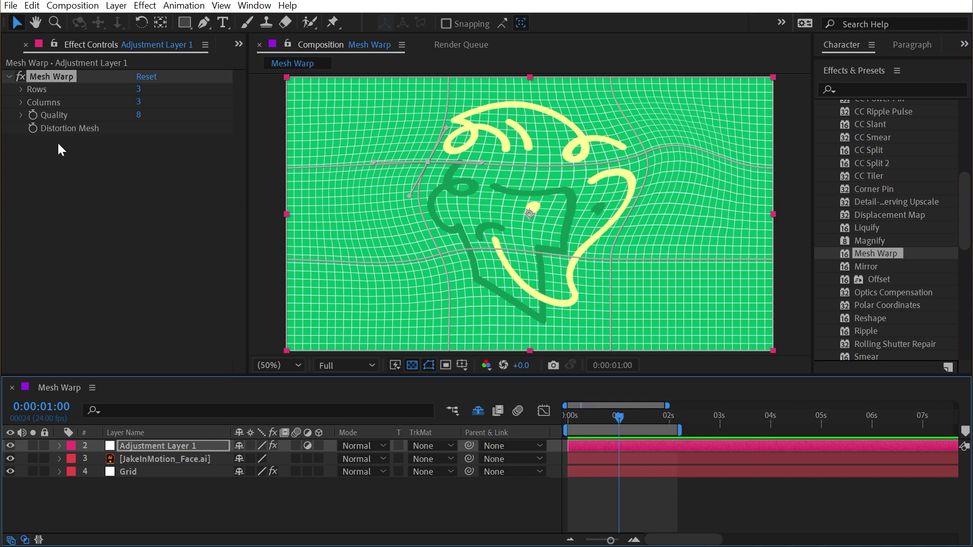
pyautogui.click(32, 128)
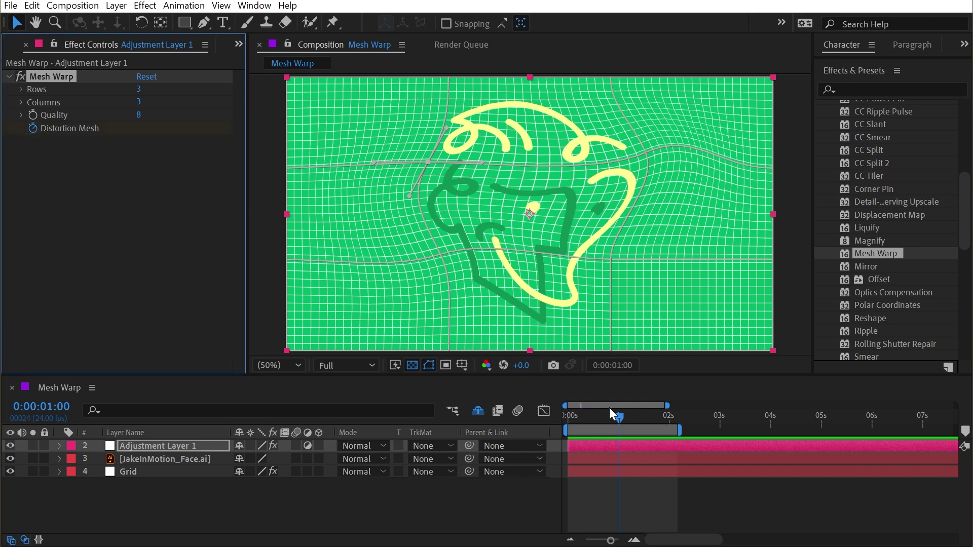
pyautogui.moveTo(617, 417); pyautogui.dragTo(556, 426)
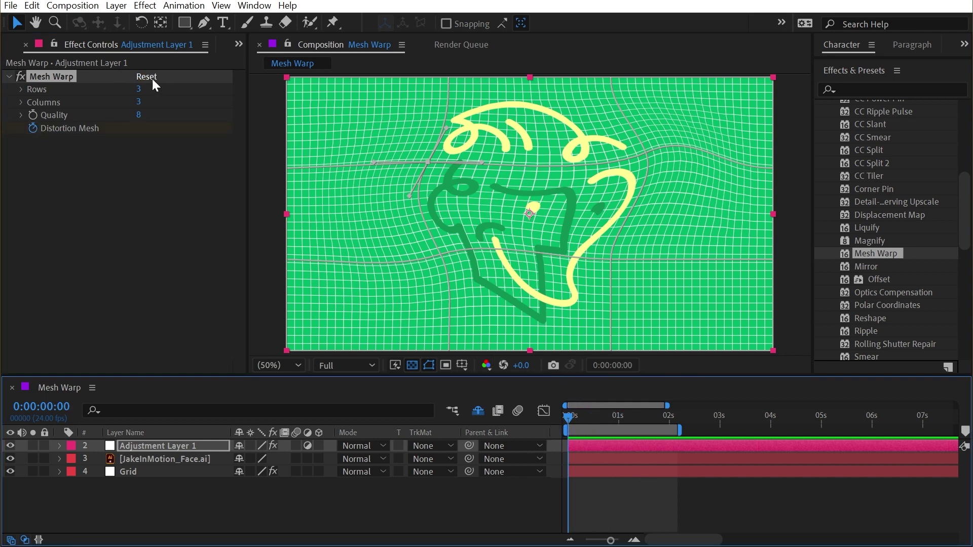
pyautogui.rightClick(68, 128)
pyautogui.click(107, 253)
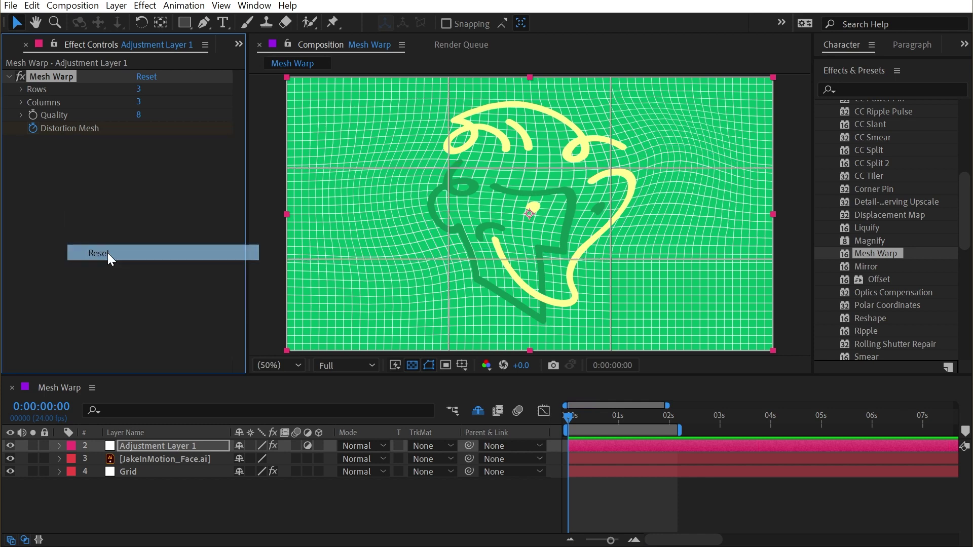
# Step: Ease the Distortion Mesh keyframes with F9 and preview, stopping at 1 second 13 frames
pyautogui.press('u')
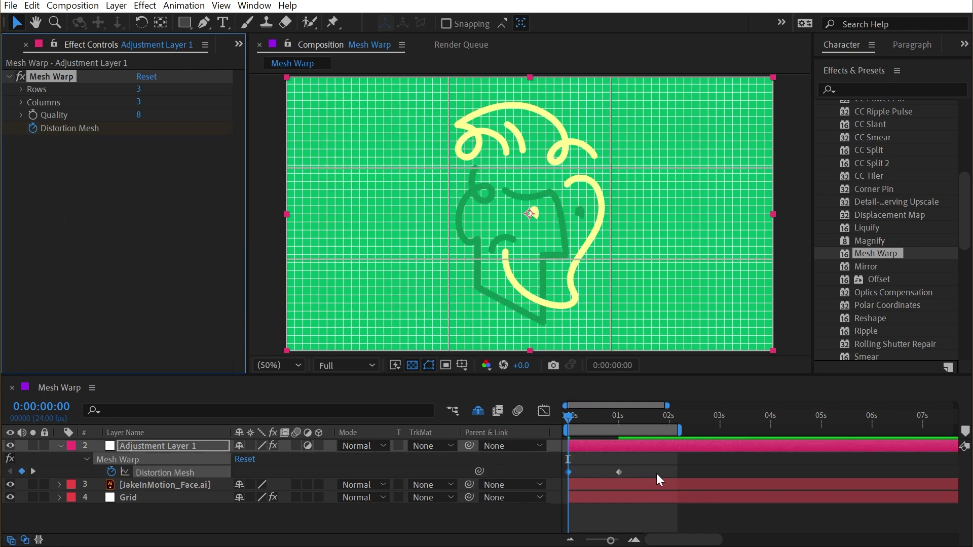
pyautogui.moveTo(661, 472); pyautogui.dragTo(573, 482)
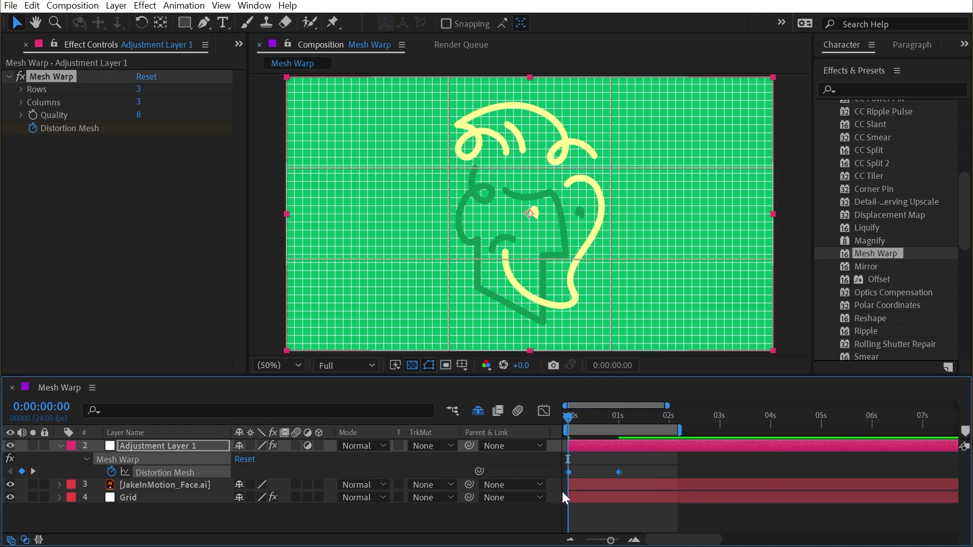
pyautogui.press('F9')
pyautogui.press('space')
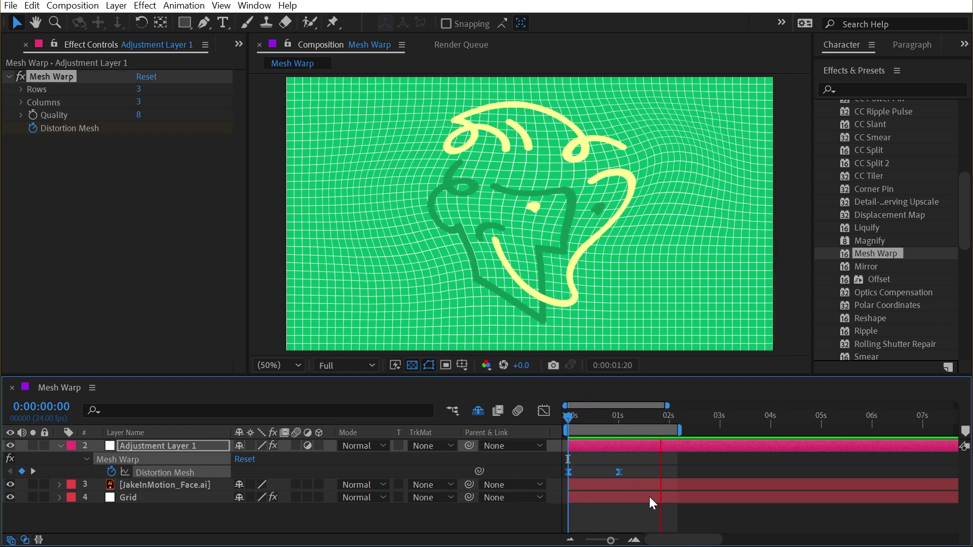
pyautogui.press('space')
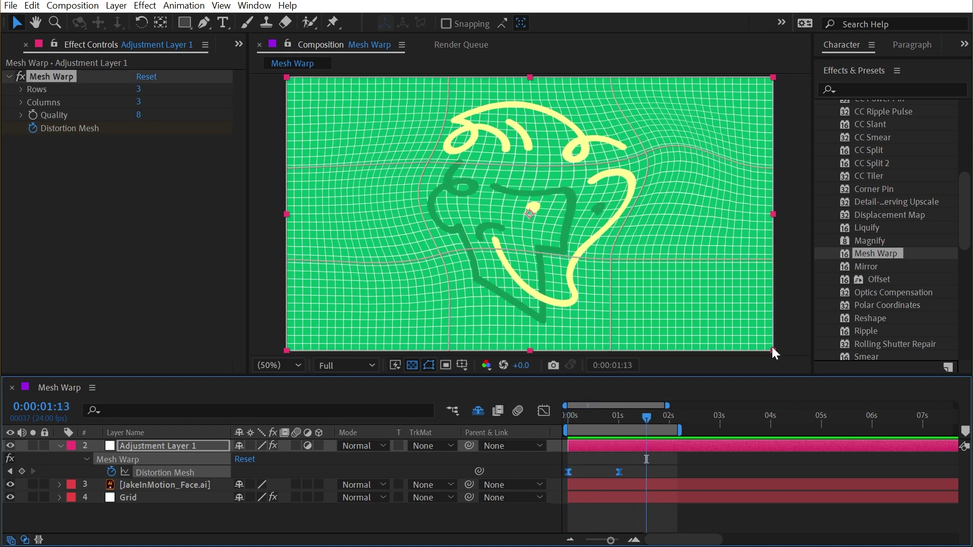
# Step: At 0:00:01:13, pull the bottom-right mesh corner inward and curve the bottom edge
pyautogui.moveTo(773, 349)
pyautogui.mouseDown()
pyautogui.moveTo(744, 332)
pyautogui.moveTo(758, 322)
pyautogui.mouseUp()
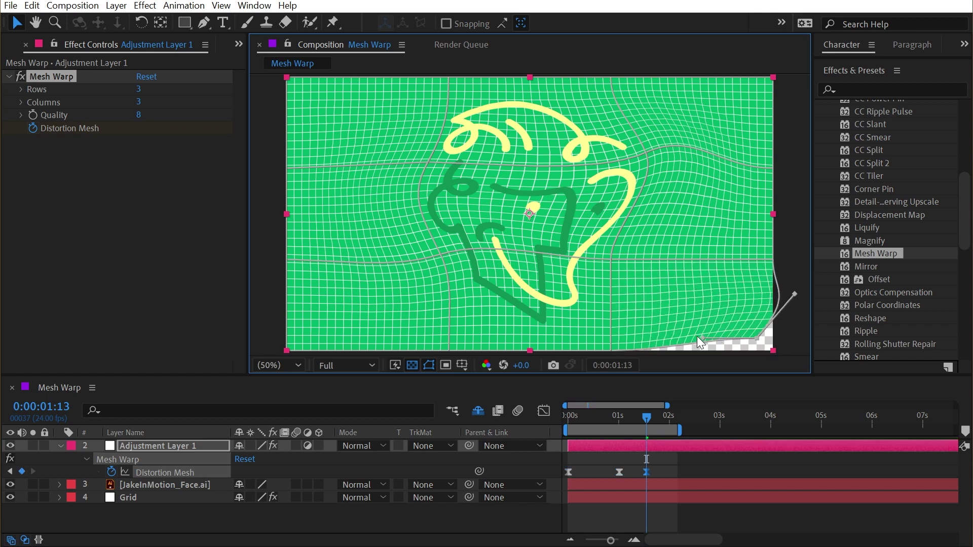
pyautogui.moveTo(697, 336); pyautogui.dragTo(707, 352)
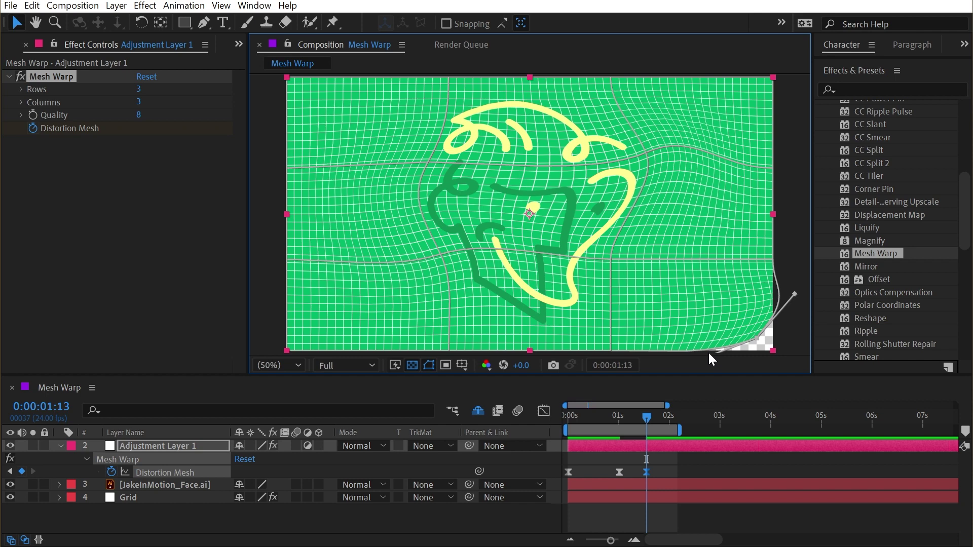
pyautogui.click(97, 106)
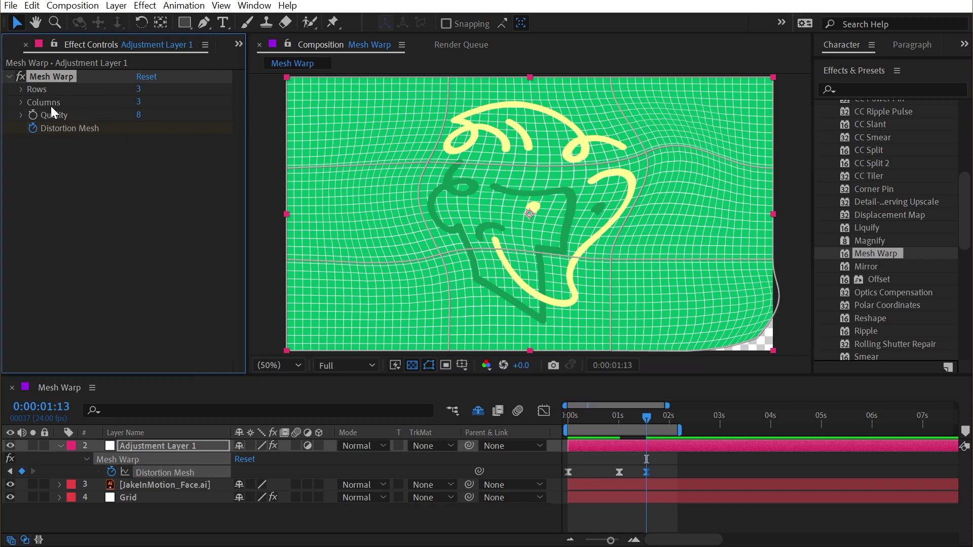
pyautogui.scroll(4, 526, 164)
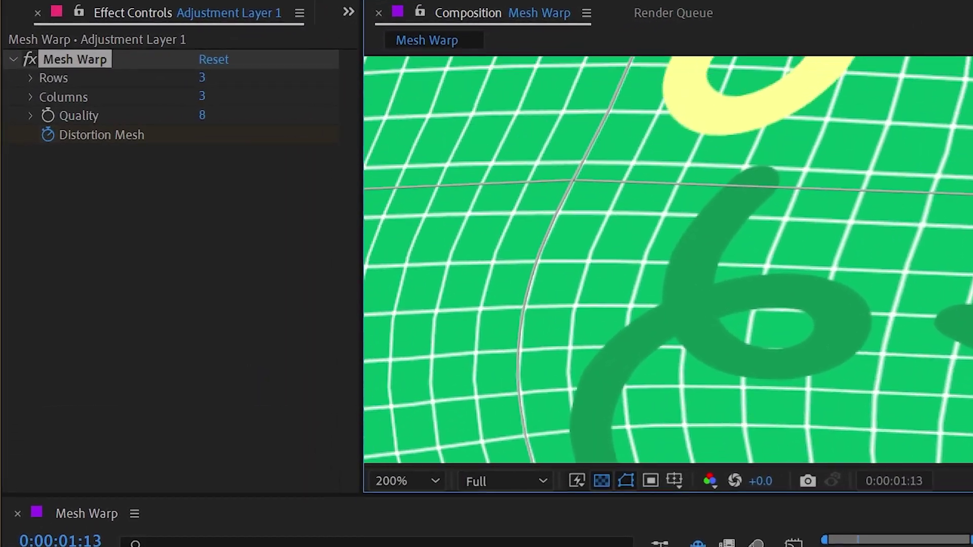
# Step: Compare Mesh Warp Quality values from 1 upward and settle on 10
pyautogui.moveTo(783, 242); pyautogui.dragTo(843, 281)
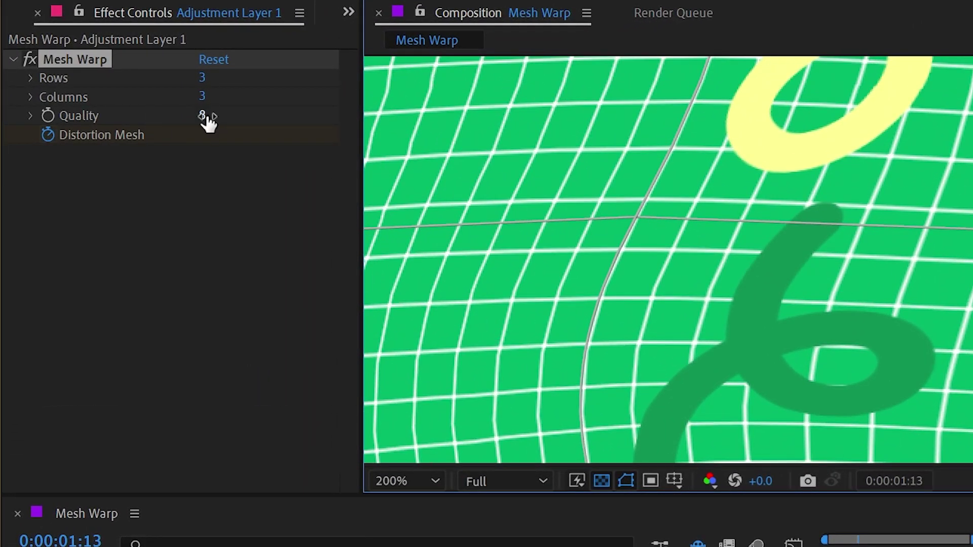
pyautogui.moveTo(208, 121); pyautogui.dragTo(53, 115)
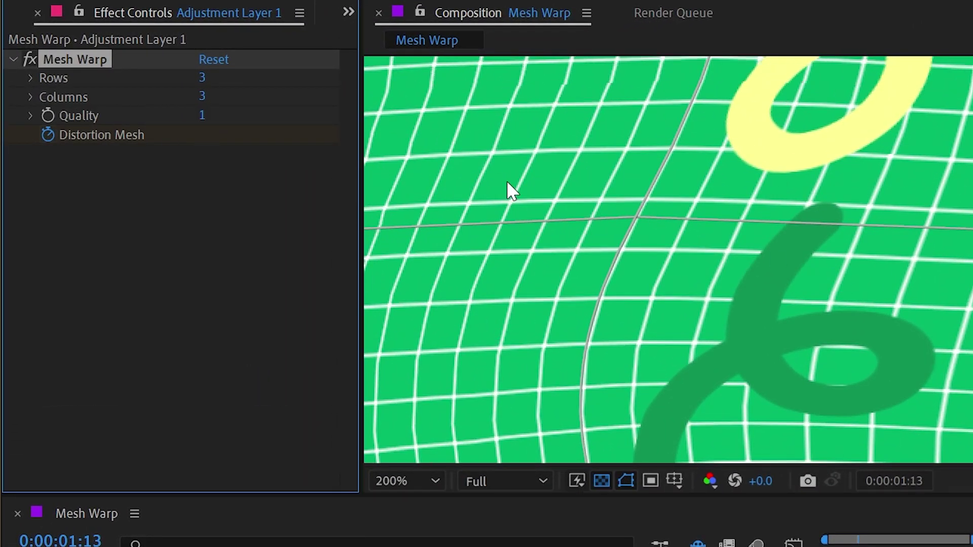
pyautogui.moveTo(639, 104); pyautogui.dragTo(695, 205)
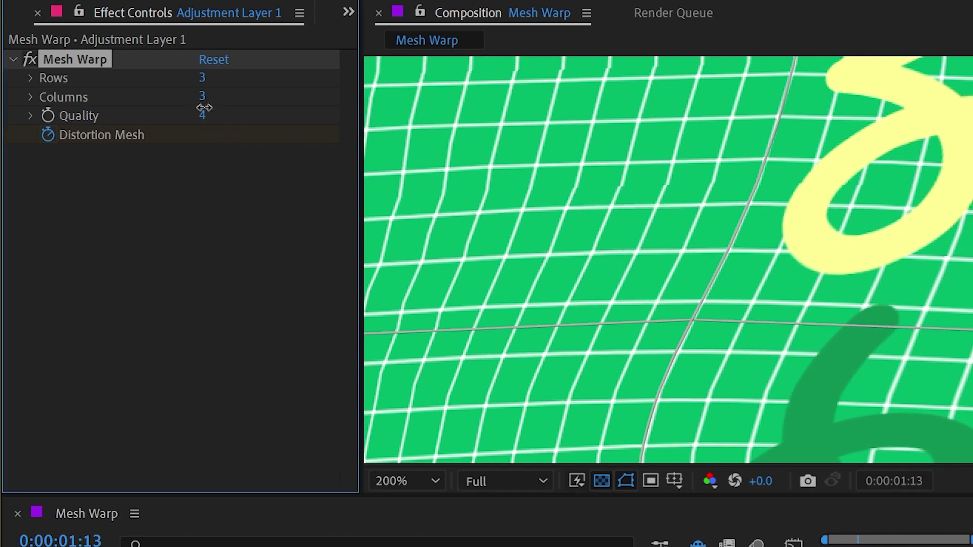
pyautogui.moveTo(202, 114)
pyautogui.mouseDown()
pyautogui.moveTo(224, 109)
pyautogui.moveTo(203, 105)
pyautogui.moveTo(259, 115)
pyautogui.mouseUp()
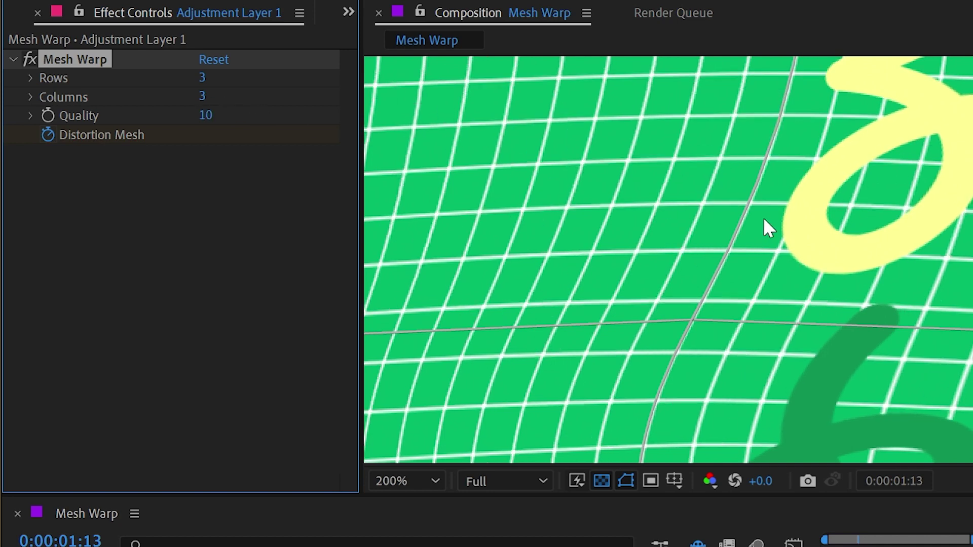
pyautogui.scroll(-2, 766, 218)
pyautogui.scroll(-1, 728, 235)
pyautogui.scroll(-1, 857, 233)
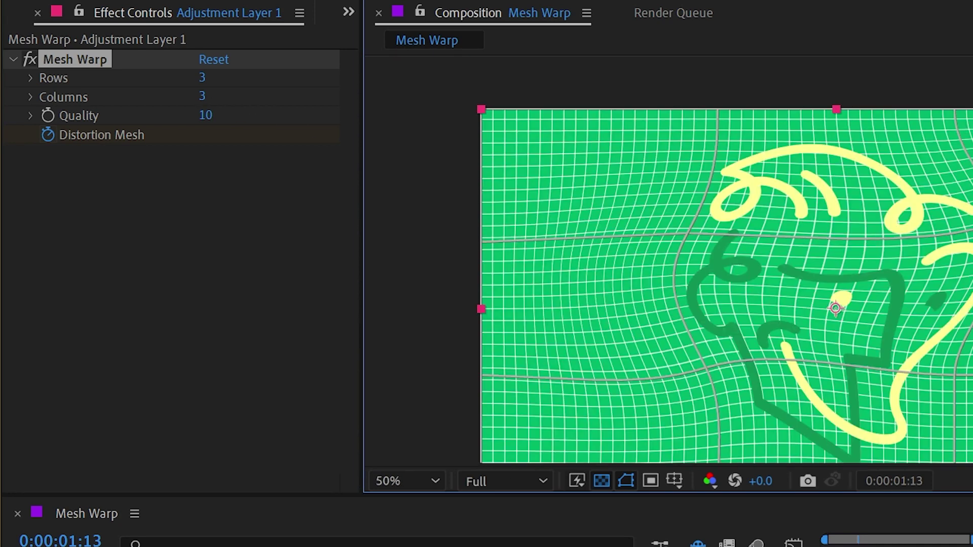
pyautogui.moveTo(761, 304); pyautogui.dragTo(700, 255)
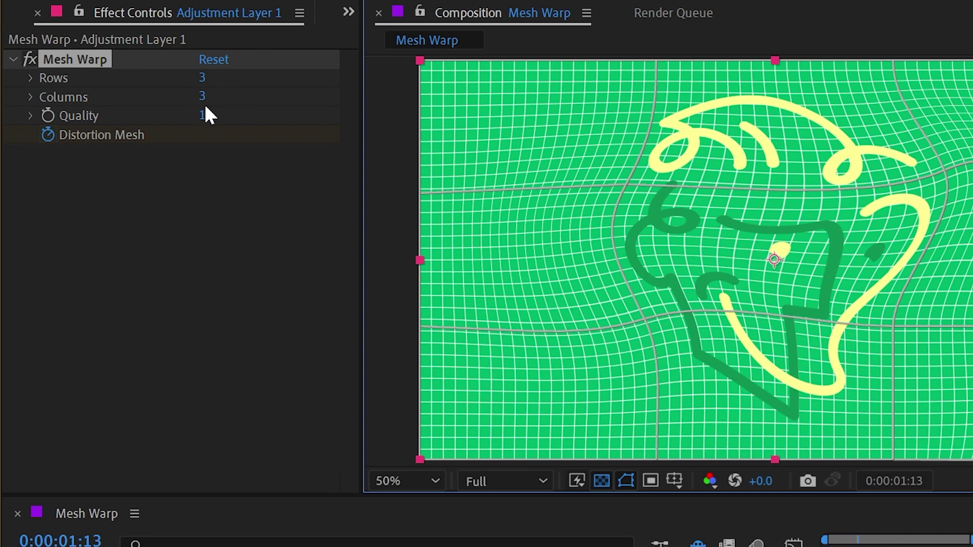